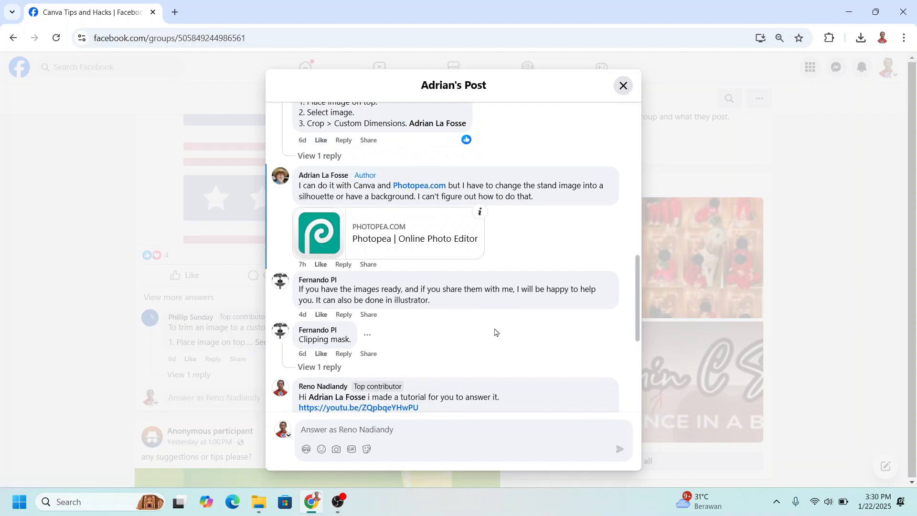
Step: Open the Photopea.com link from the post author's comment in a new tab and return to the Facebook post
{"action": "scroll", "coordinate": [495, 332], "scroll_direction": "up", "scroll_amount": 1}
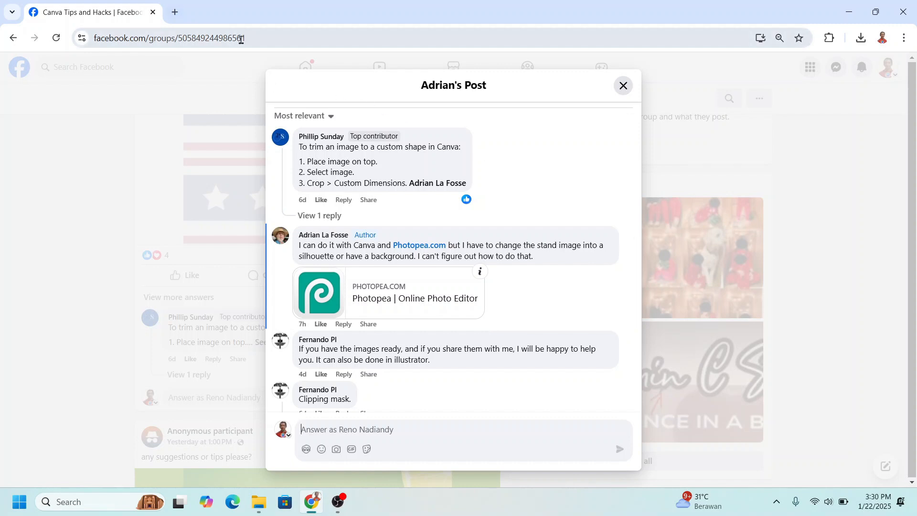
{"action": "left_click", "coordinate": [418, 246]}
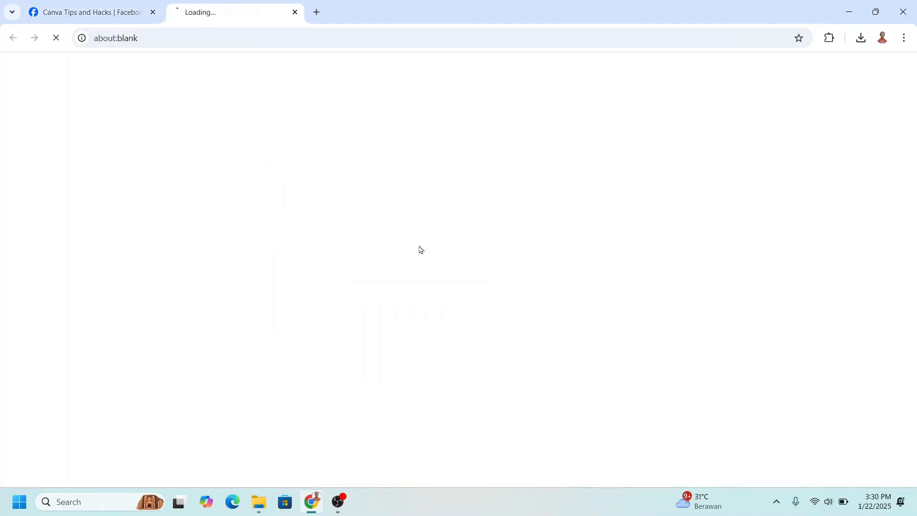
{"action": "left_click", "coordinate": [106, 17]}
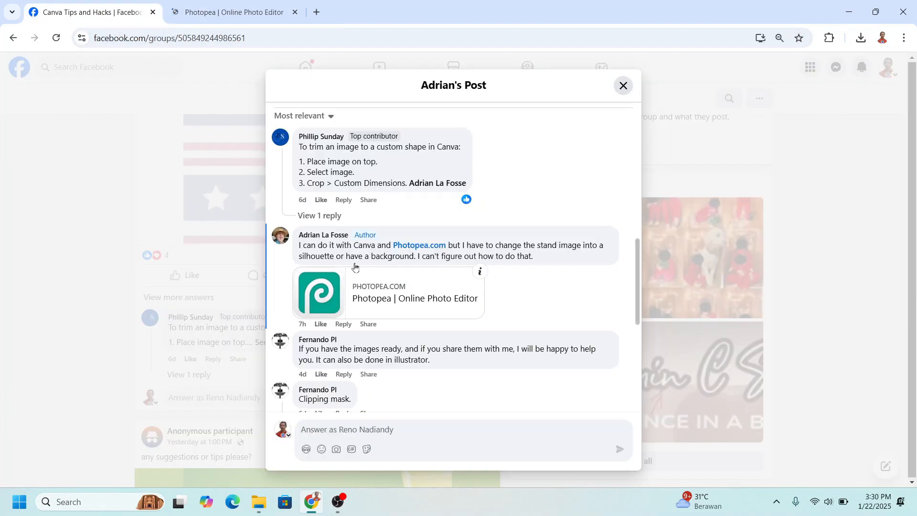
Step: Copy the post's image of the stand outlines over stars and stripes and paste it into Photopea
{"action": "scroll", "coordinate": [478, 292], "scroll_direction": "up", "scroll_amount": 10}
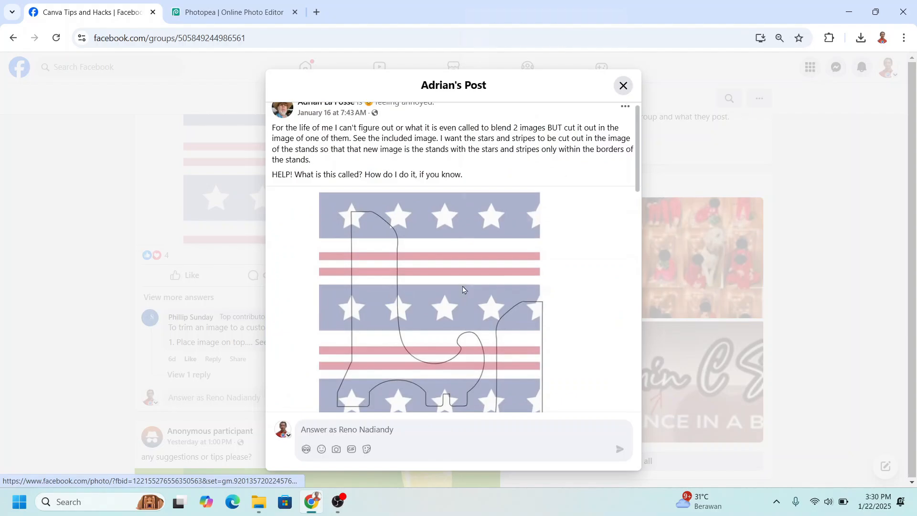
{"action": "right_click", "coordinate": [463, 289]}
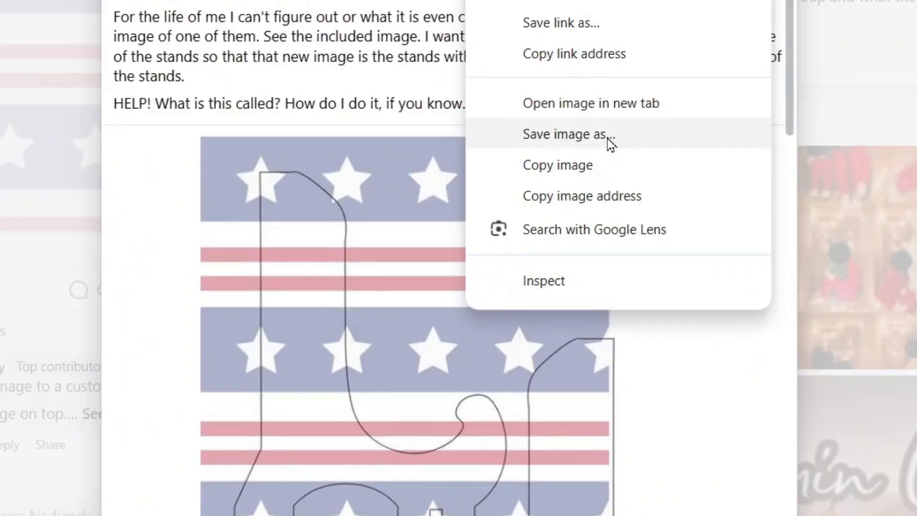
{"action": "left_click", "coordinate": [600, 166]}
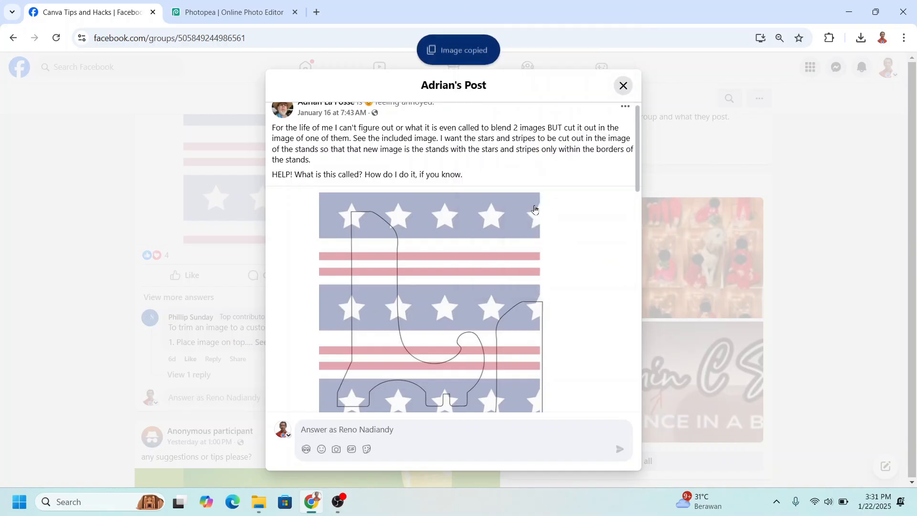
{"action": "left_click", "coordinate": [244, 12]}
{"action": "key", "text": "ctrl+v"}
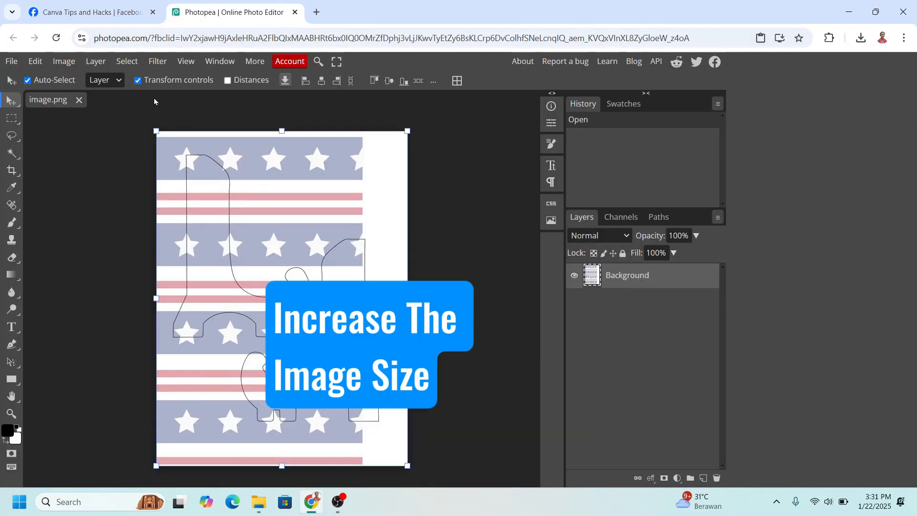
Step: Resize the image to a width of 1032 pixels
{"action": "left_click", "coordinate": [66, 62]}
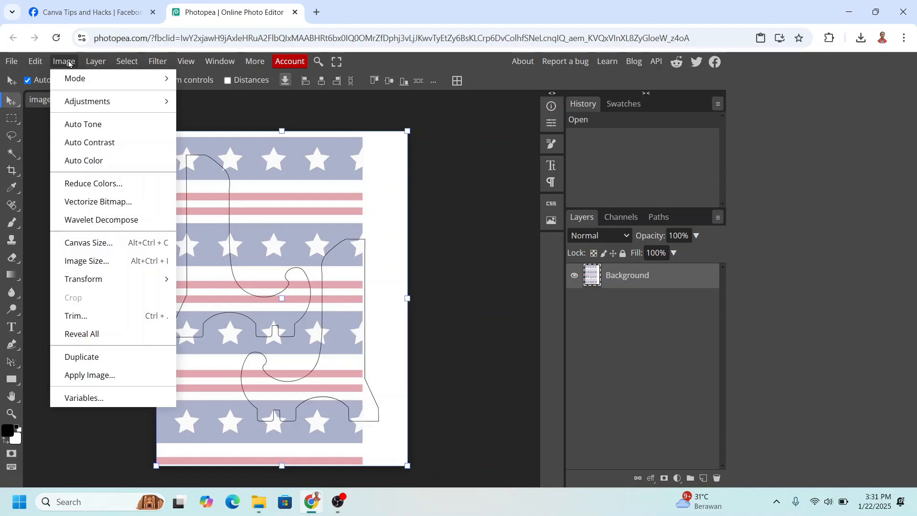
{"action": "left_click", "coordinate": [101, 262]}
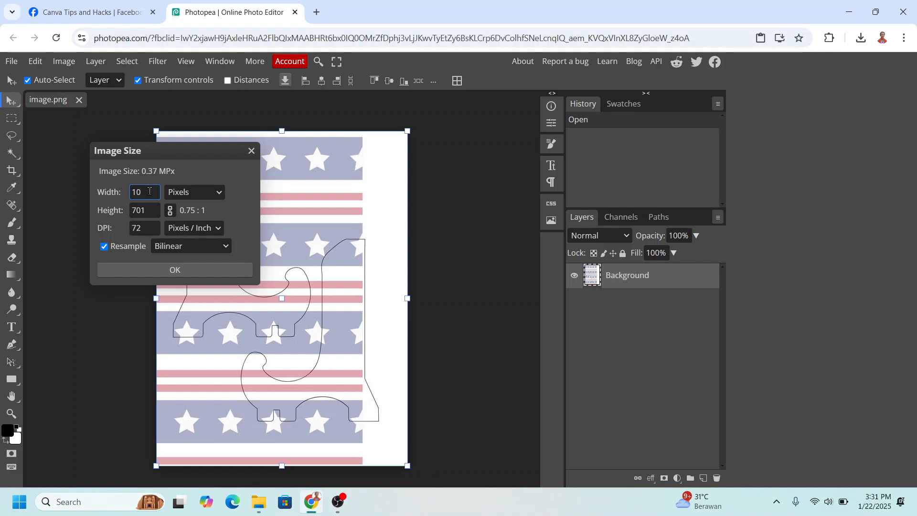
{"action": "type", "text": "10"}
{"action": "type", "text": "52"}
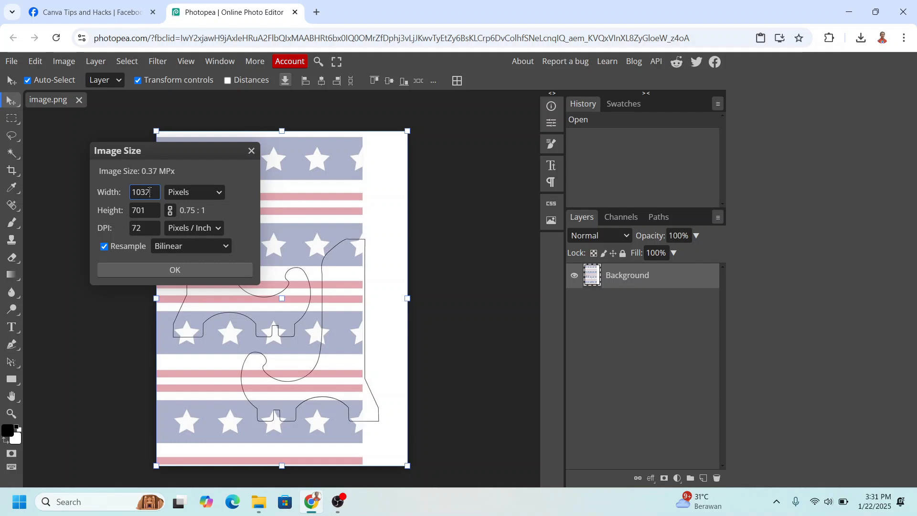
{"action": "left_click", "coordinate": [207, 270]}
Step: Select the top of the left stand outline with the Magic Wand, from the star fragment down through the first red stripe
{"action": "scroll", "coordinate": [247, 311], "scroll_direction": "up", "scroll_amount": 5}
{"action": "scroll", "coordinate": [247, 311], "scroll_direction": "down", "scroll_amount": 3}
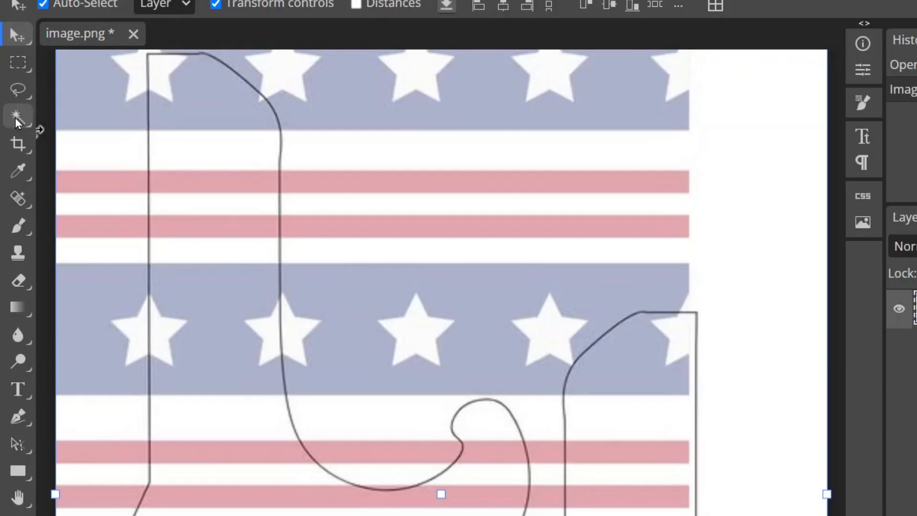
{"action": "left_click", "coordinate": [16, 119]}
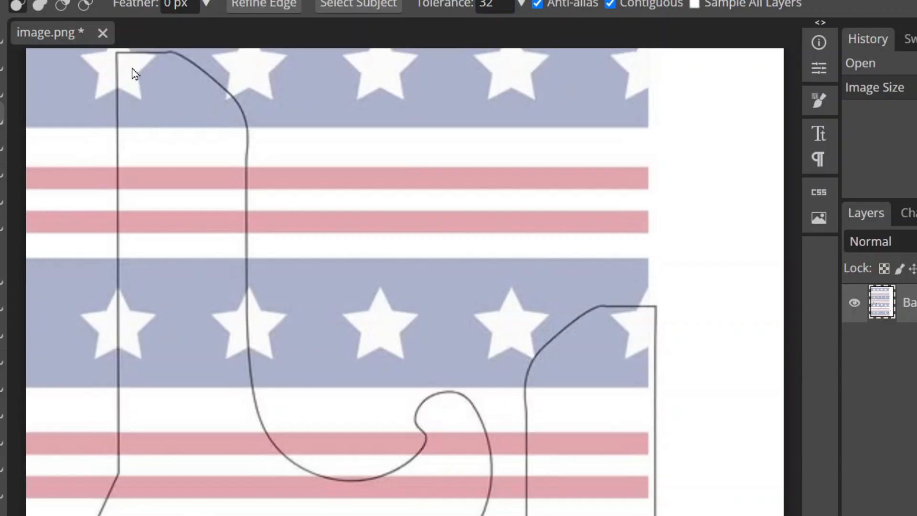
{"action": "left_click", "coordinate": [133, 72]}
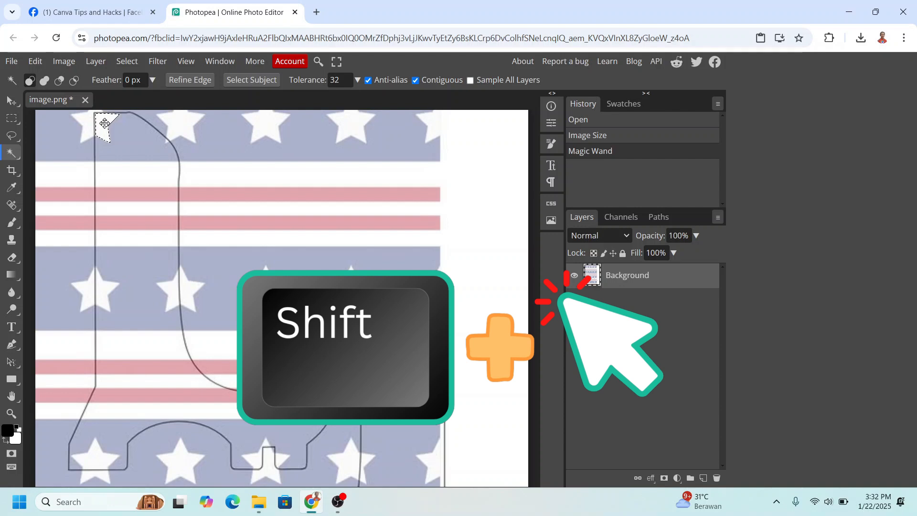
{"action": "key", "text": "shift"}
{"action": "left_click", "coordinate": [141, 151], "text": "shift"}
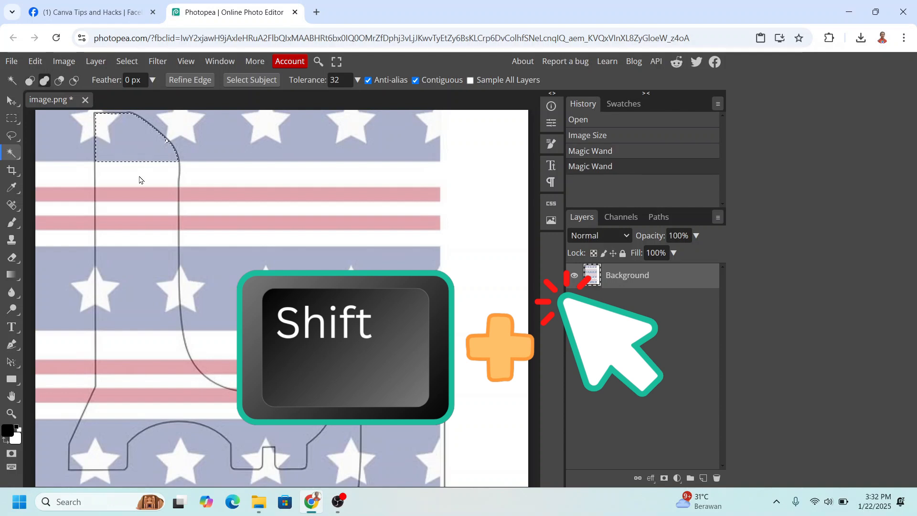
{"action": "left_click", "coordinate": [139, 179], "text": "shift"}
{"action": "left_click", "coordinate": [138, 196], "text": "shift"}
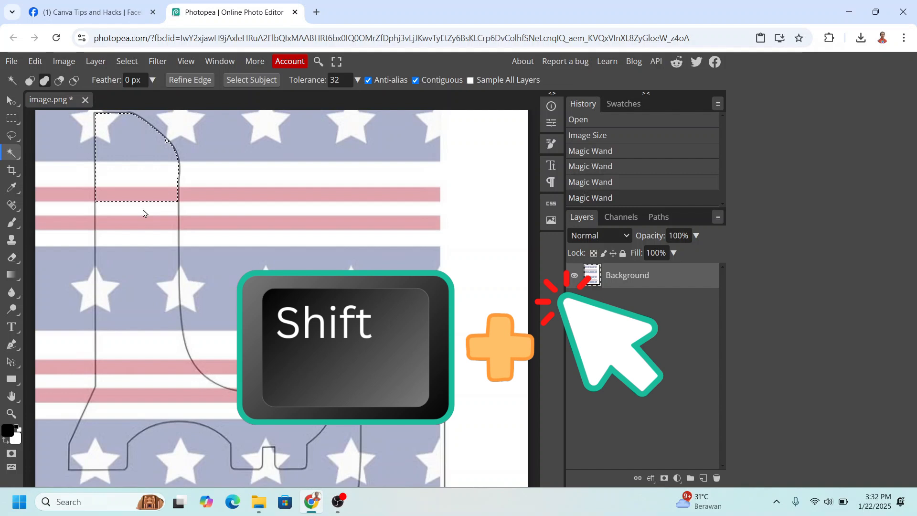
Step: Extend the selection down the left stand through the second red stripe, the next blue band with its star parts, and the stripes below
{"action": "left_click", "coordinate": [144, 213], "text": "shift"}
{"action": "left_click", "coordinate": [144, 226], "text": "shift"}
{"action": "left_click", "coordinate": [144, 238], "text": "shift"}
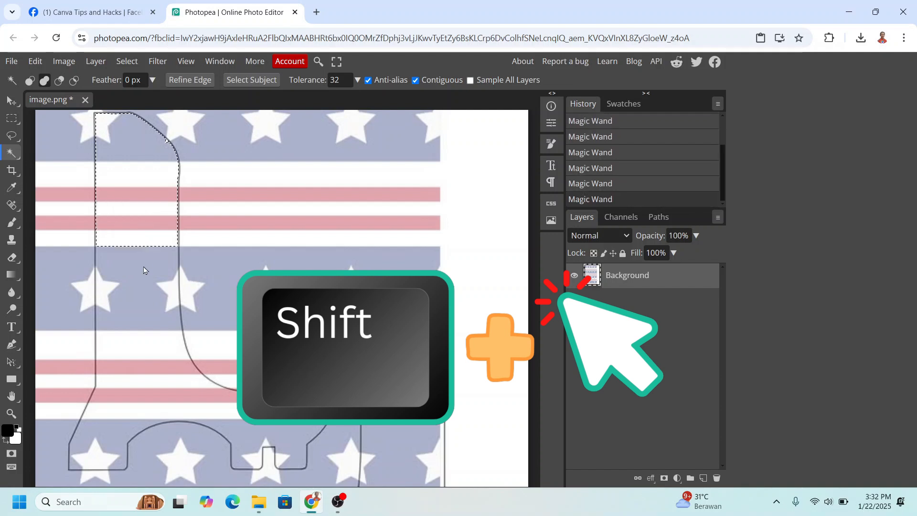
{"action": "left_click", "coordinate": [145, 268], "text": "shift"}
{"action": "left_click", "coordinate": [103, 292], "text": "shift"}
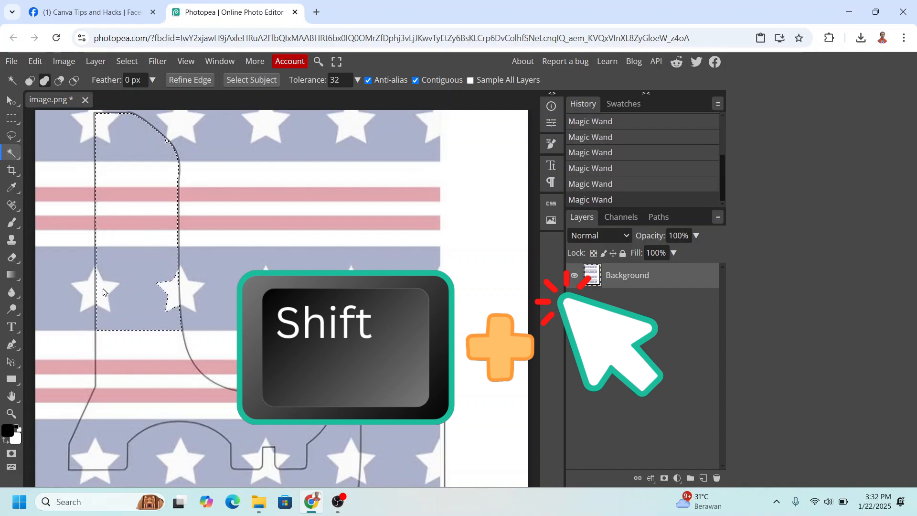
{"action": "left_click", "coordinate": [164, 294], "text": "shift"}
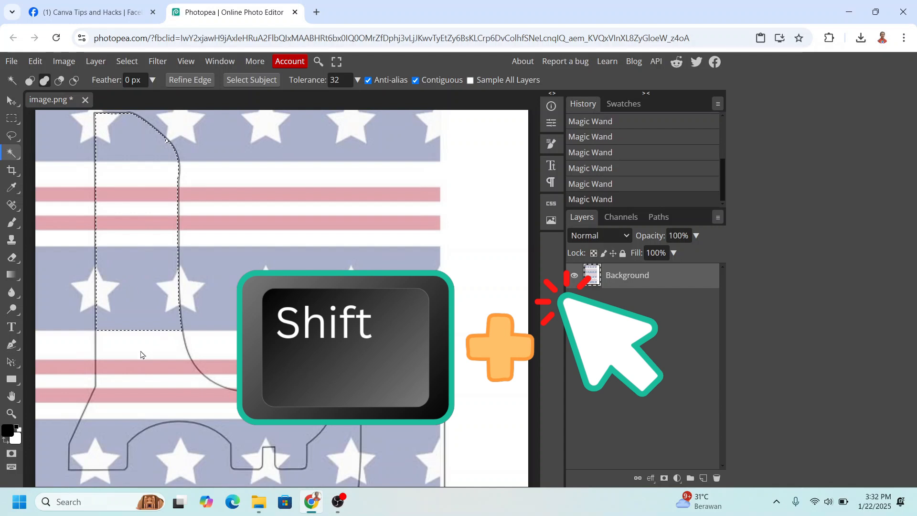
{"action": "left_click", "coordinate": [142, 352], "text": "shift"}
{"action": "left_click", "coordinate": [147, 367], "text": "shift"}
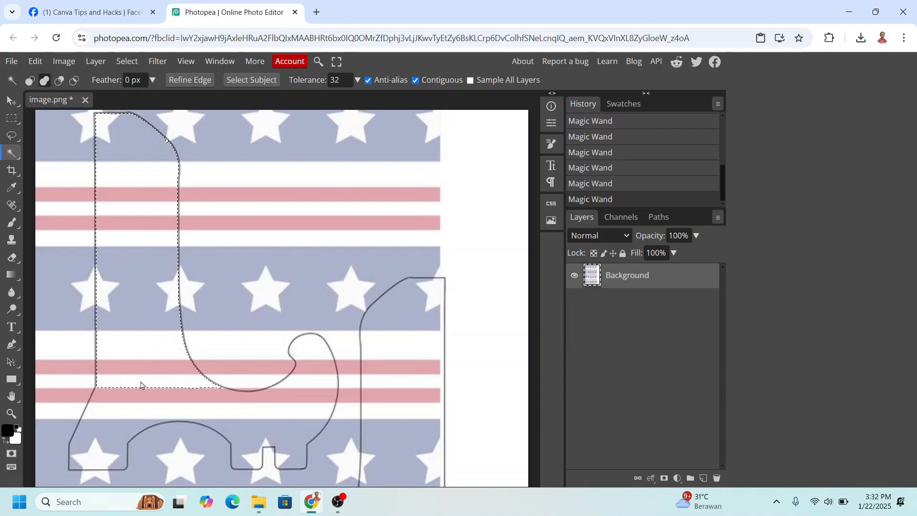
Step: Add the lower stripes and the blue base band inside the left stand outline to the selection
{"action": "left_click", "coordinate": [141, 384], "text": "shift"}
{"action": "left_click", "coordinate": [136, 396], "text": "shift"}
{"action": "left_click", "coordinate": [127, 412], "text": "shift"}
{"action": "left_click", "coordinate": [111, 434], "text": "shift"}
{"action": "left_click", "coordinate": [166, 144]}
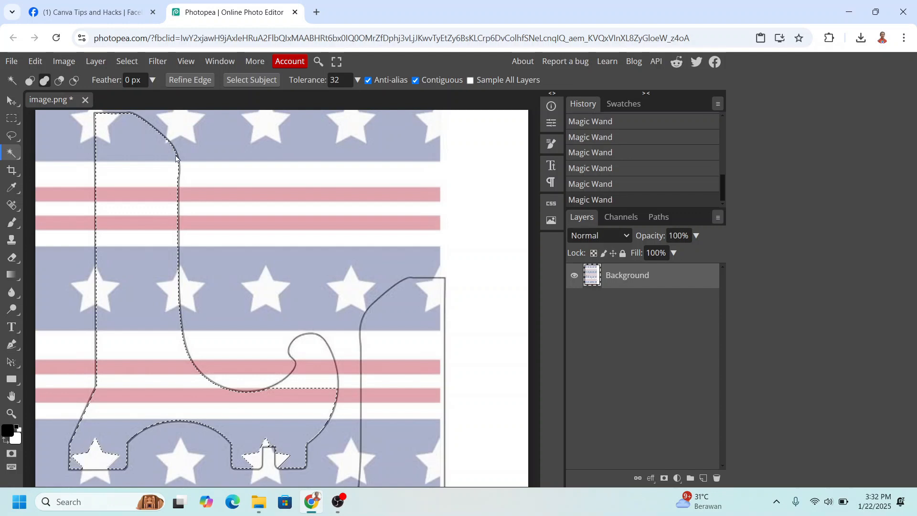
Step: Add the star pieces in the left stand's feet and the stripes in its hooked arm to the selection
{"action": "left_click", "coordinate": [103, 460], "text": "shift"}
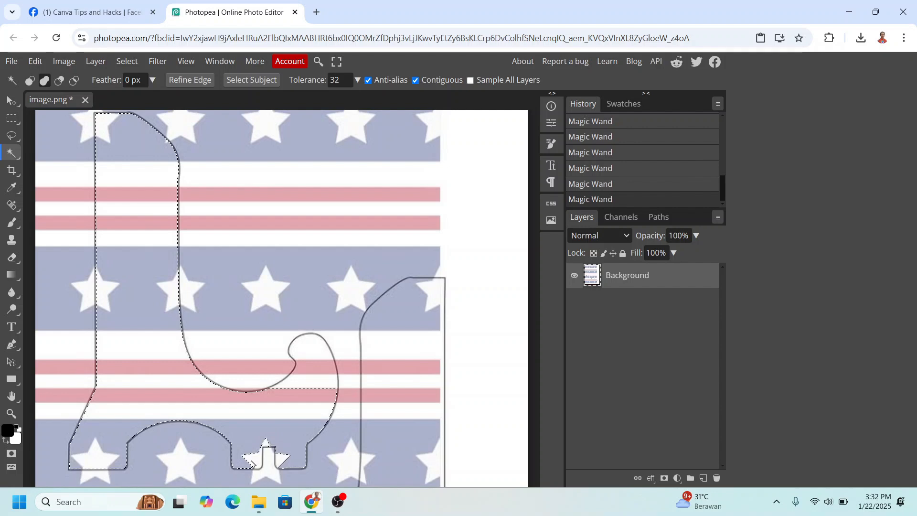
{"action": "left_click", "coordinate": [266, 453], "text": "shift"}
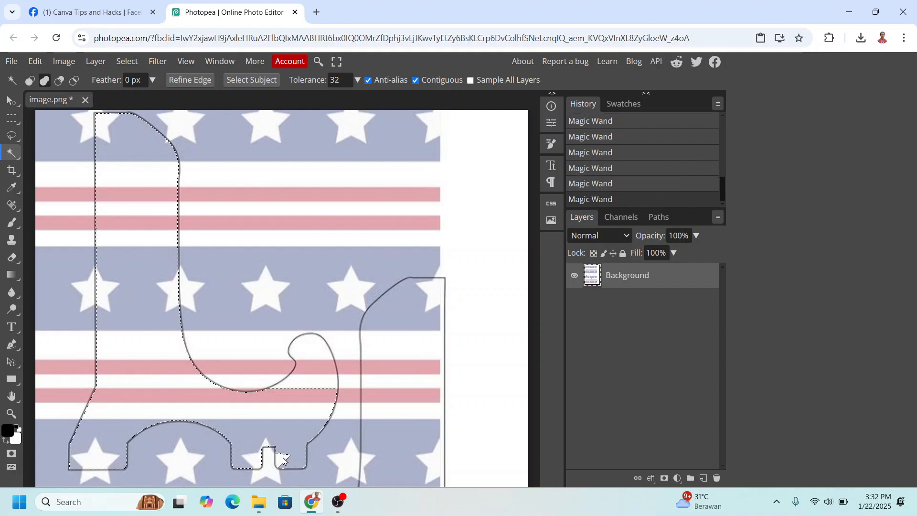
{"action": "left_click", "coordinate": [305, 390], "text": "shift"}
{"action": "left_click", "coordinate": [311, 368], "text": "shift"}
{"action": "left_click", "coordinate": [310, 353], "text": "shift"}
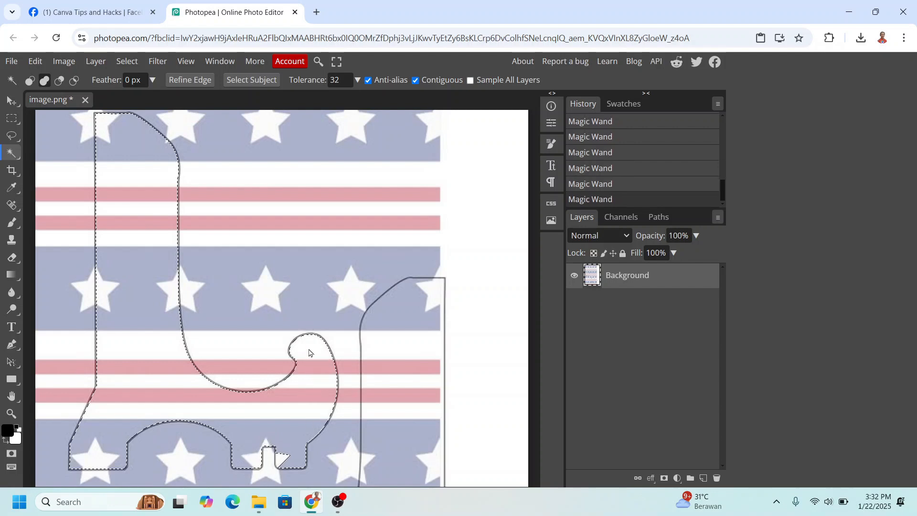
{"action": "left_click", "coordinate": [282, 458], "text": "shift"}
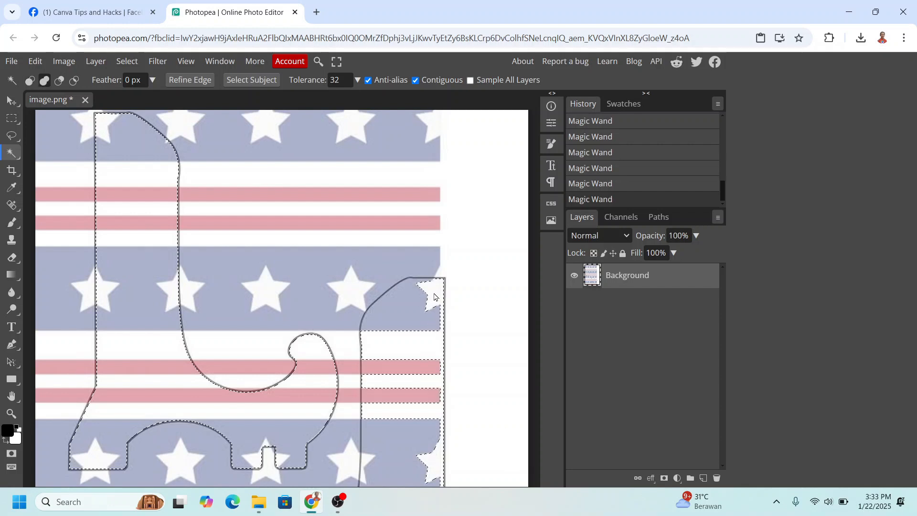
Step: Add the blue bands, stripes and star fragments inside the right stand outline to the Magic Wand selection
{"action": "left_click", "coordinate": [403, 316], "text": "shift"}
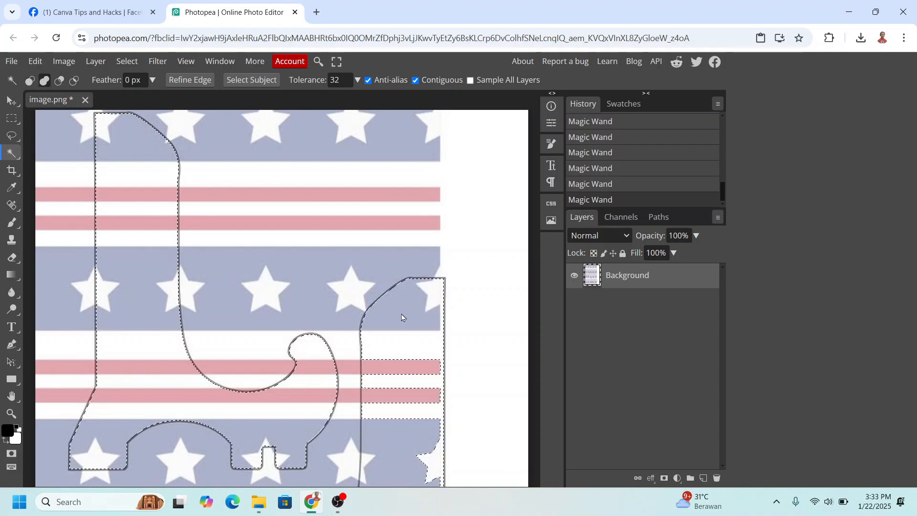
{"action": "left_click", "coordinate": [408, 376], "text": "shift"}
{"action": "scroll", "coordinate": [390, 352], "scroll_direction": "down", "scroll_amount": 3}
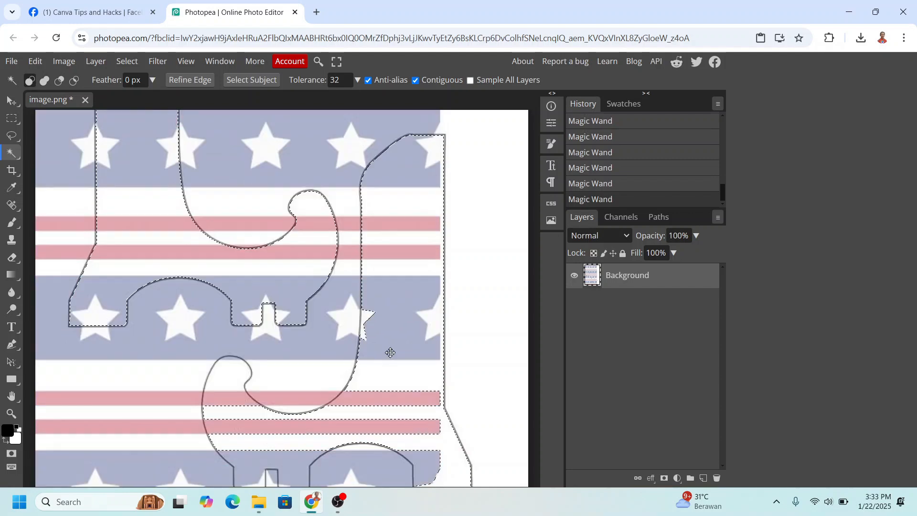
{"action": "key", "text": "shift"}
{"action": "scroll", "coordinate": [372, 425], "scroll_direction": "down", "scroll_amount": 2}
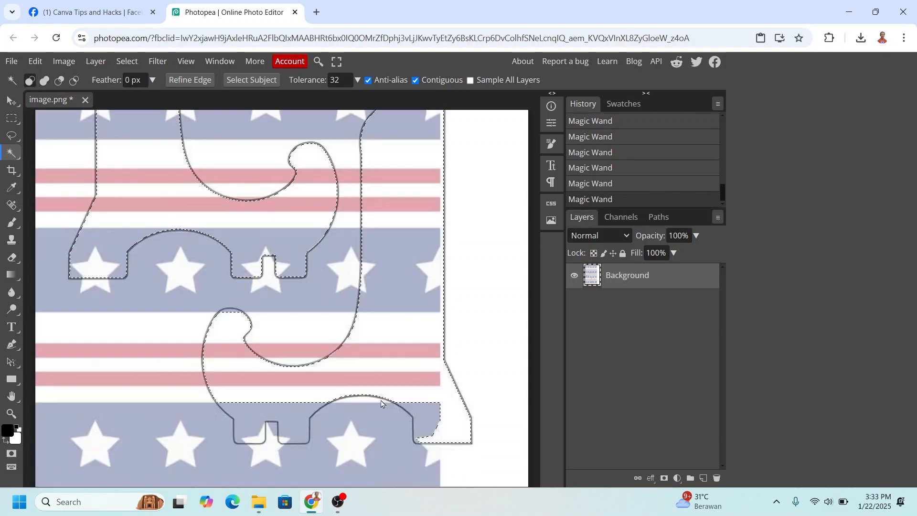
{"action": "left_click", "coordinate": [250, 374], "text": "shift"}
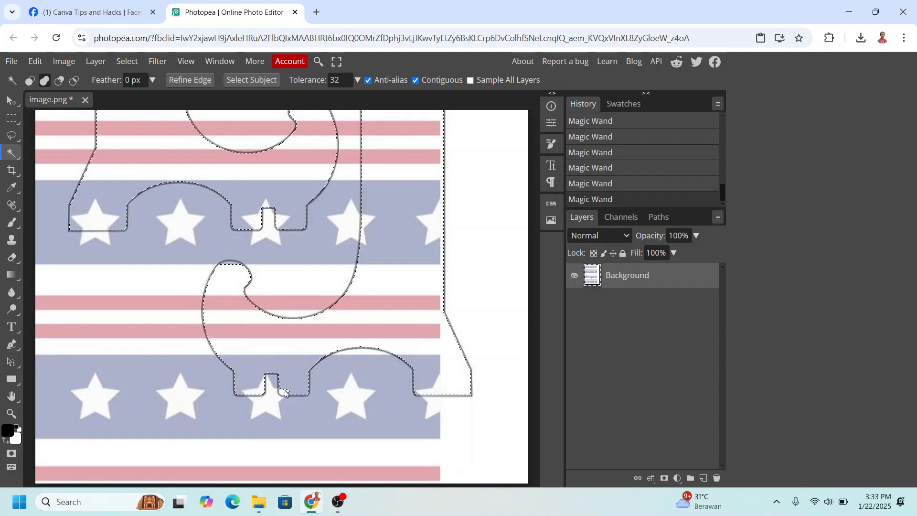
{"action": "scroll", "coordinate": [294, 395], "scroll_direction": "up", "scroll_amount": 1}
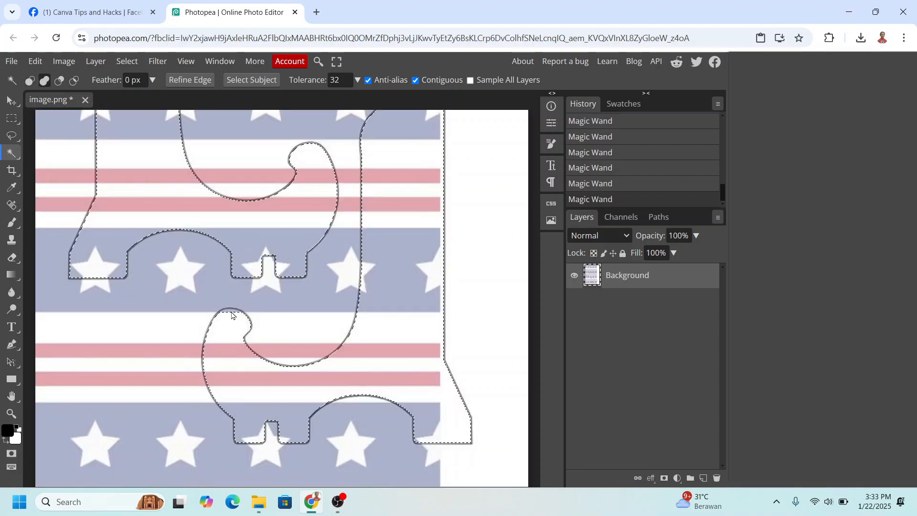
{"action": "scroll", "coordinate": [332, 354], "scroll_direction": "up", "scroll_amount": 2}
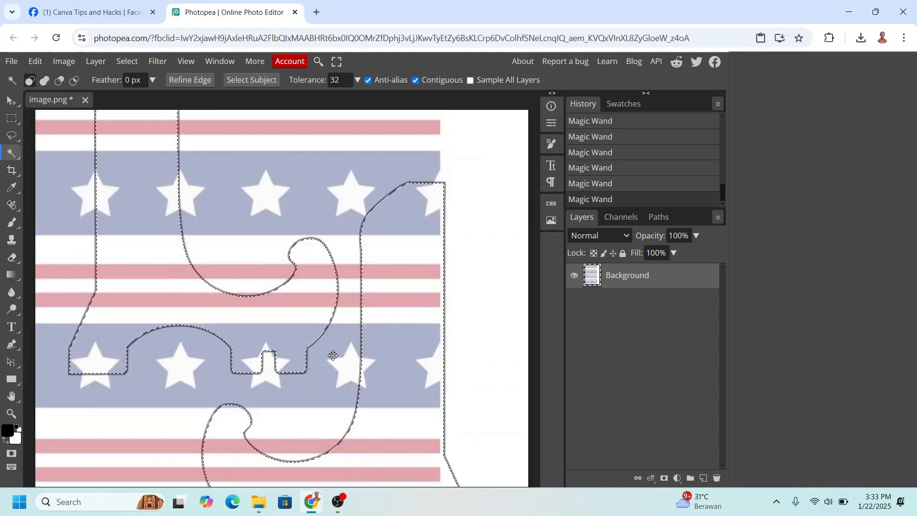
Step: Save the selection of both stands as a new channel named "thestand"
{"action": "left_click", "coordinate": [127, 62]}
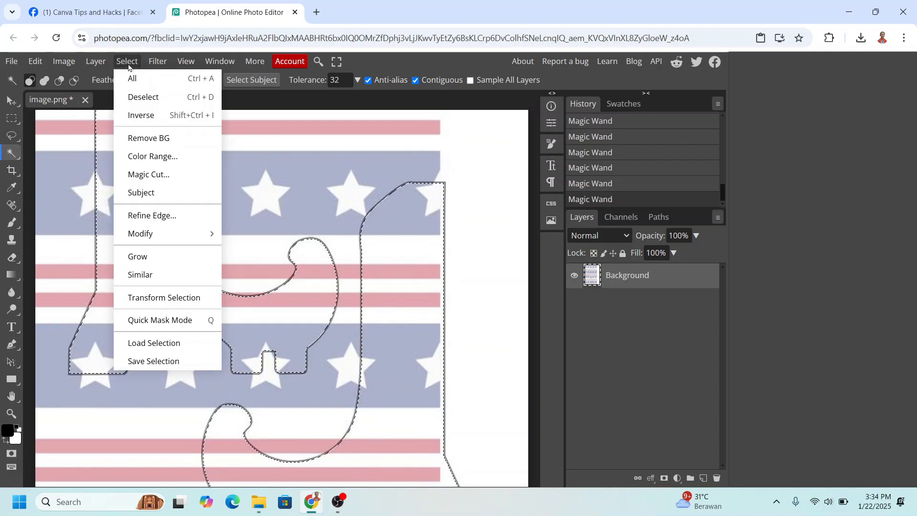
{"action": "left_click", "coordinate": [166, 364]}
{"action": "left_click", "coordinate": [192, 214]}
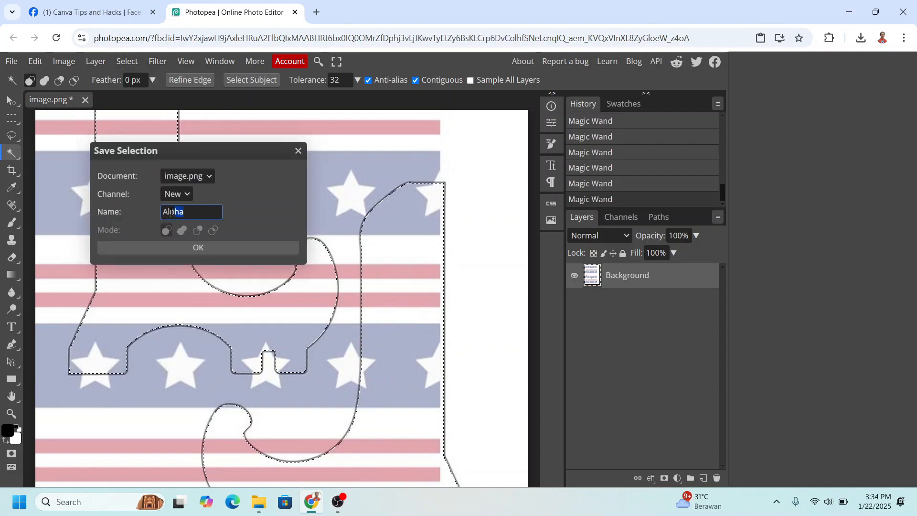
{"action": "type", "text": "thestand"}
{"action": "left_click", "coordinate": [215, 248]}
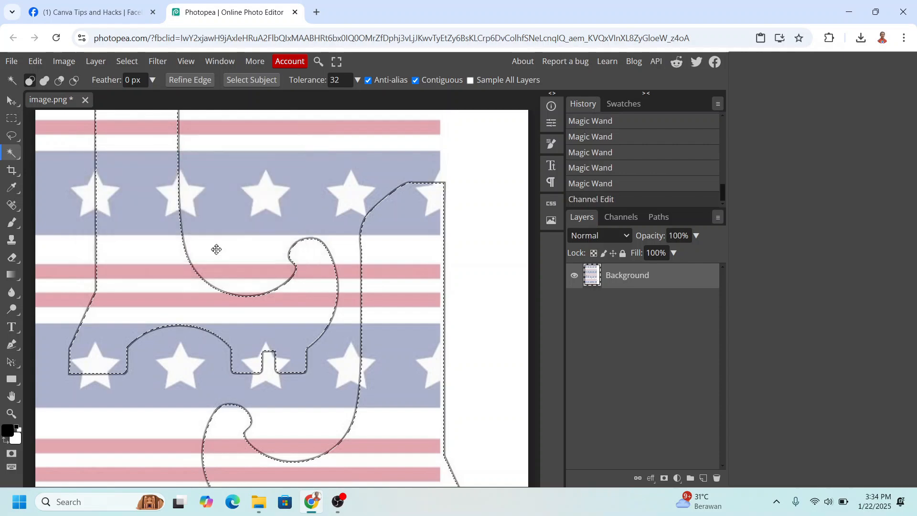
Step: Switch to the Move tool and place the full-colour stars-and-stripes image from File Explorer as a new layer
{"action": "key", "text": "v"}
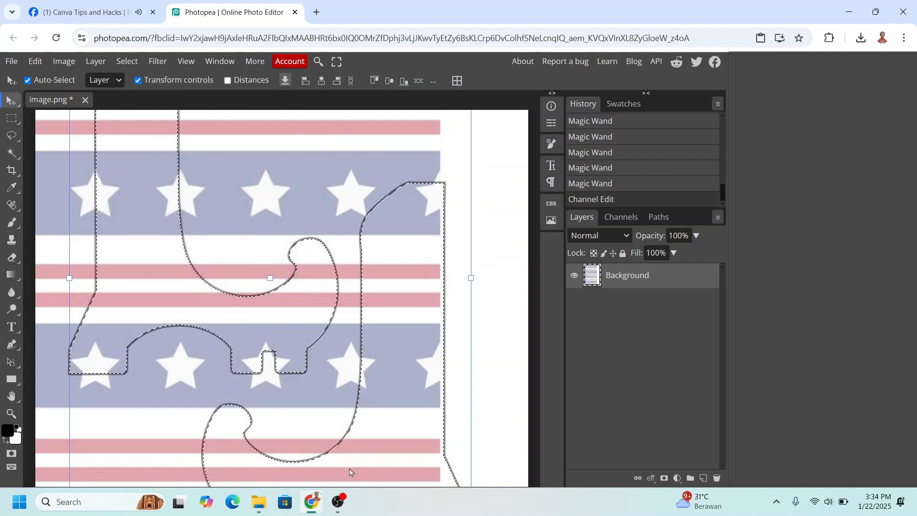
{"action": "left_click", "coordinate": [259, 502]}
{"action": "left_click_drag", "start_coordinate": [530, 137], "coordinate": [286, 306]}
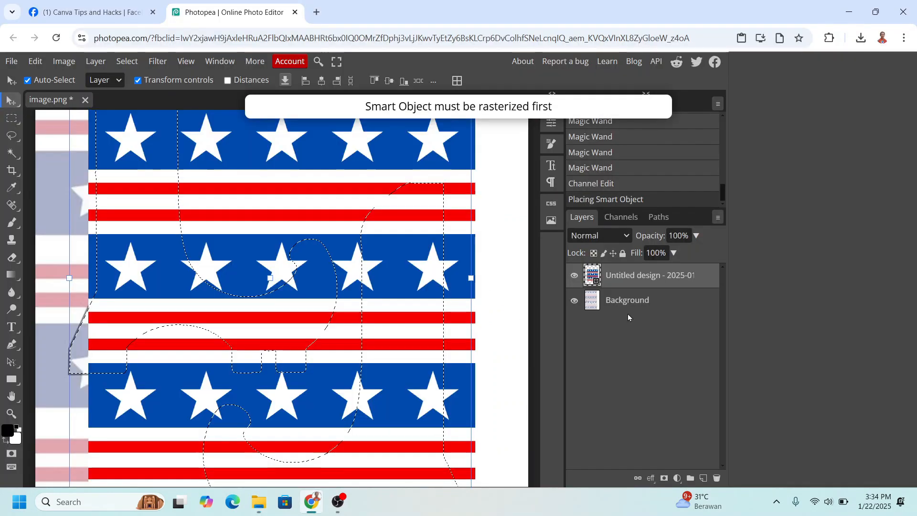
Step: Rasterize the placed stars-and-stripes layer and clear the active selection of the stands
{"action": "right_click", "coordinate": [634, 279]}
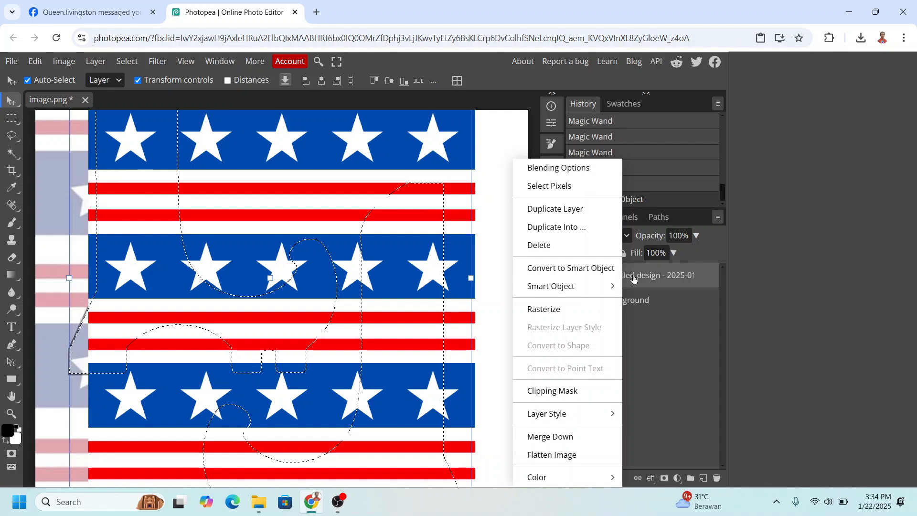
{"action": "left_click", "coordinate": [544, 309]}
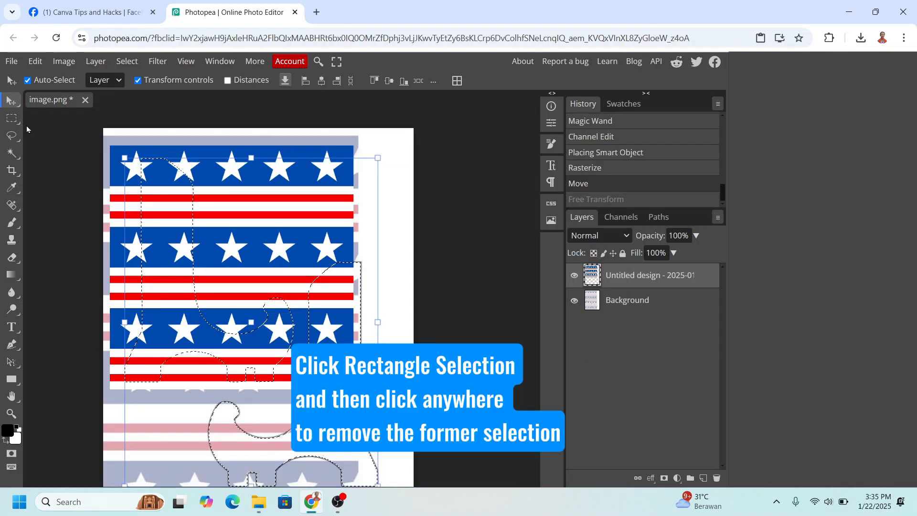
{"action": "left_click", "coordinate": [12, 119]}
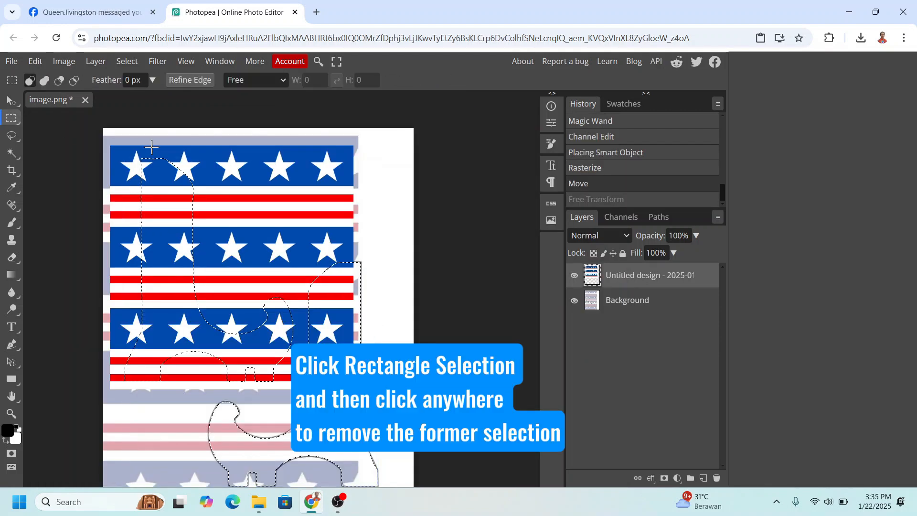
{"action": "left_click", "coordinate": [171, 144]}
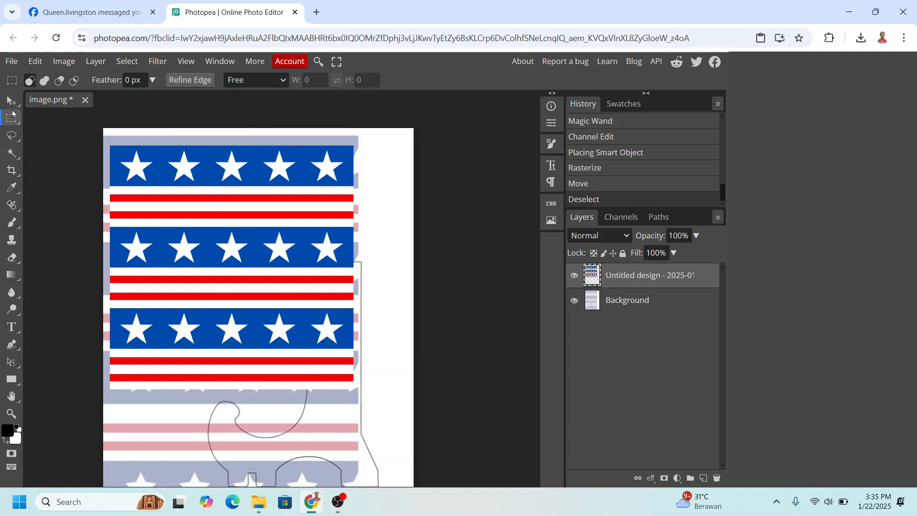
Step: Scale the stars-and-stripes layer up to about 146% and shift it to cover both stand outlines
{"action": "left_click", "coordinate": [11, 101]}
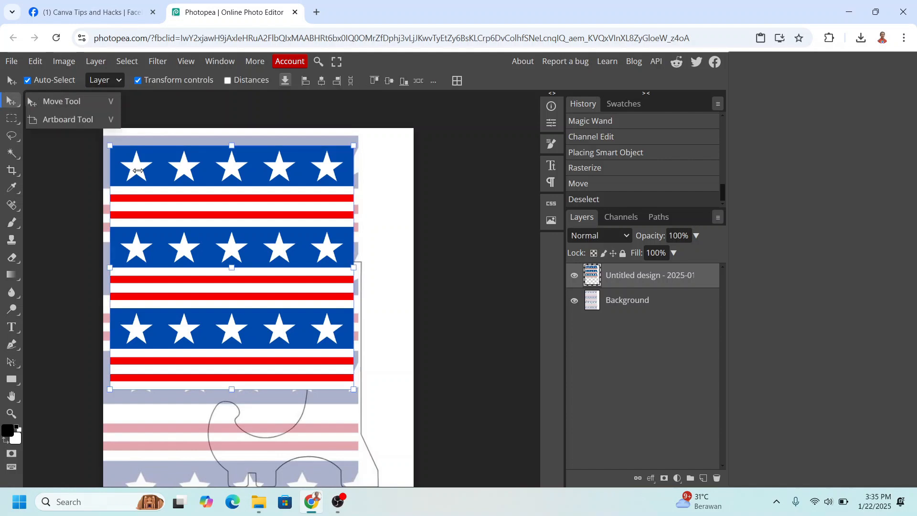
{"action": "scroll", "coordinate": [358, 287], "scroll_direction": "down", "scroll_amount": 2}
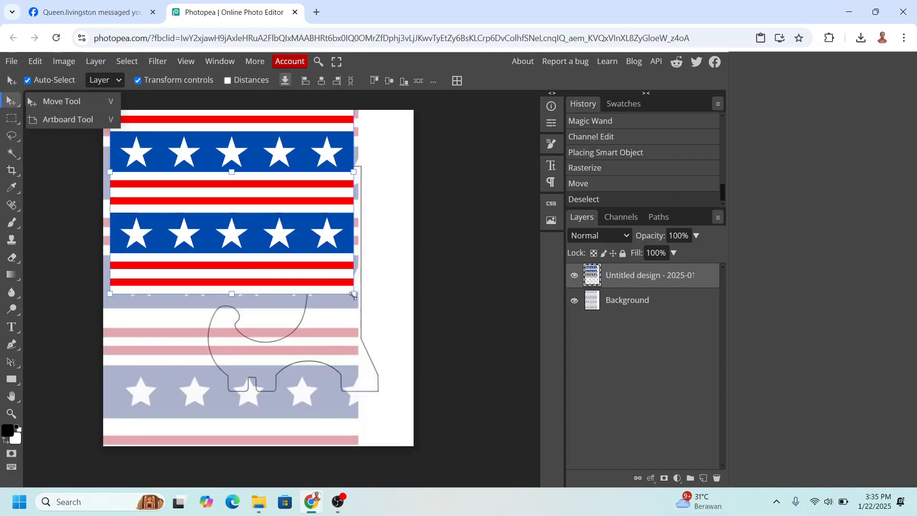
{"action": "left_click_drag", "start_coordinate": [357, 298], "coordinate": [444, 411]}
{"action": "scroll", "coordinate": [356, 354], "scroll_direction": "up", "scroll_amount": 2}
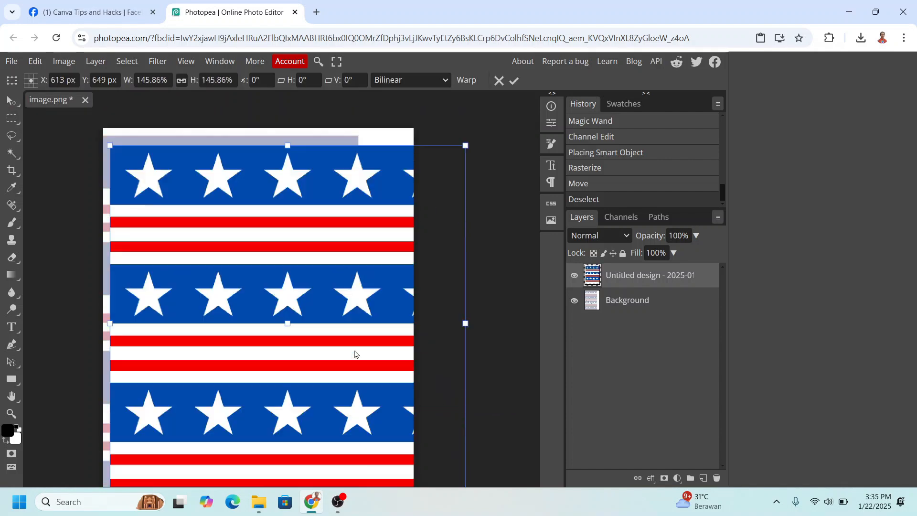
{"action": "left_click_drag", "start_coordinate": [357, 354], "coordinate": [334, 350]}
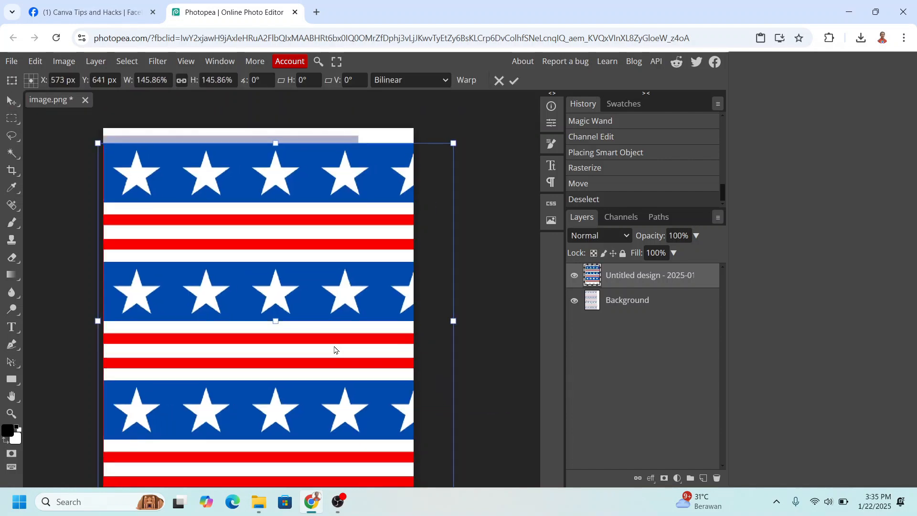
Step: Load the saved "thestand" channel as a new selection
{"action": "left_click", "coordinate": [128, 64]}
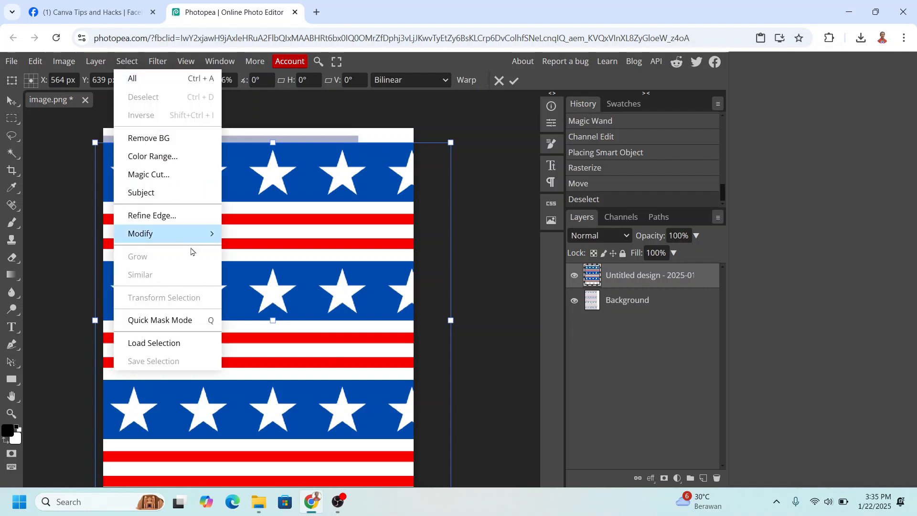
{"action": "left_click", "coordinate": [171, 341]}
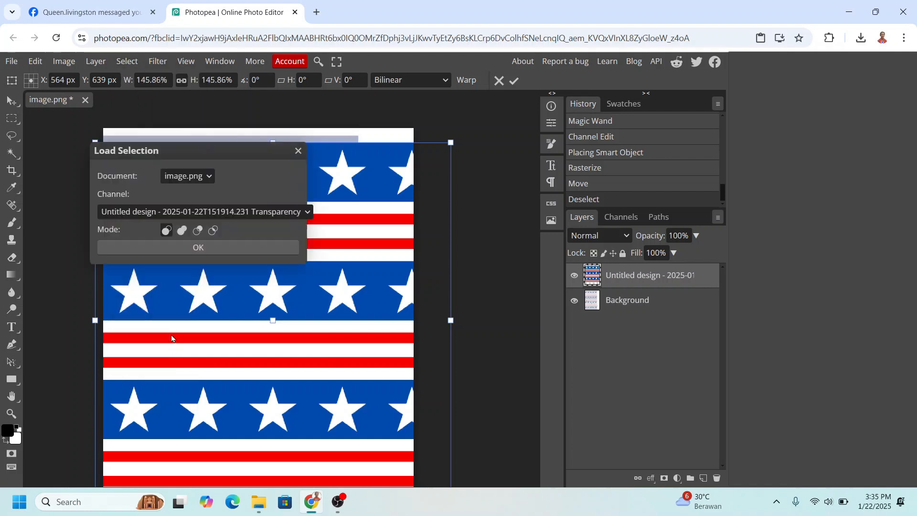
{"action": "left_click", "coordinate": [307, 212]}
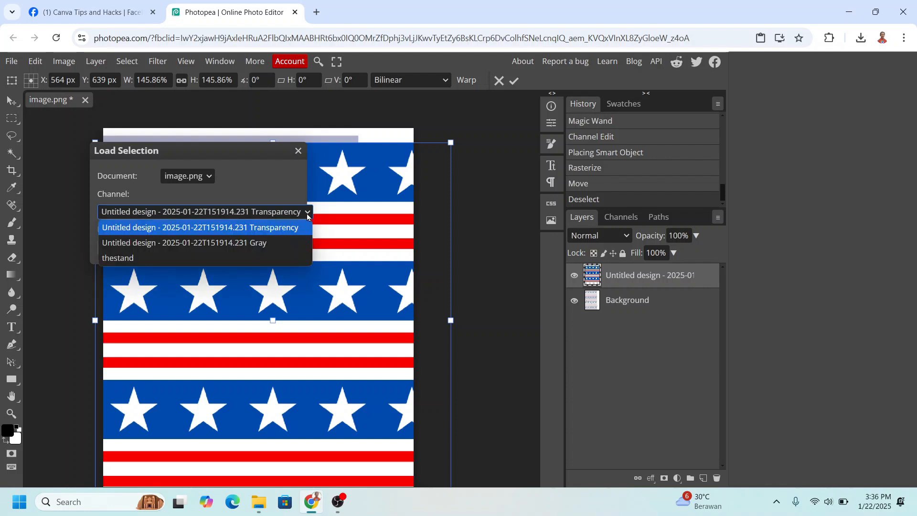
{"action": "left_click", "coordinate": [131, 258]}
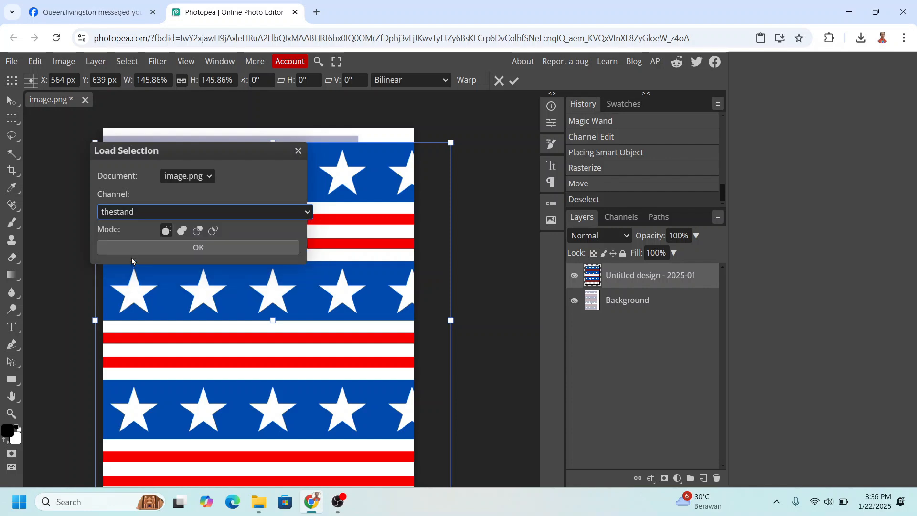
{"action": "left_click", "coordinate": [217, 248]}
Step: Invert the selection and delete the stars-and-stripes pattern outside the two stands
{"action": "scroll", "coordinate": [217, 248], "scroll_direction": "down", "scroll_amount": 2}
{"action": "left_click", "coordinate": [127, 62]}
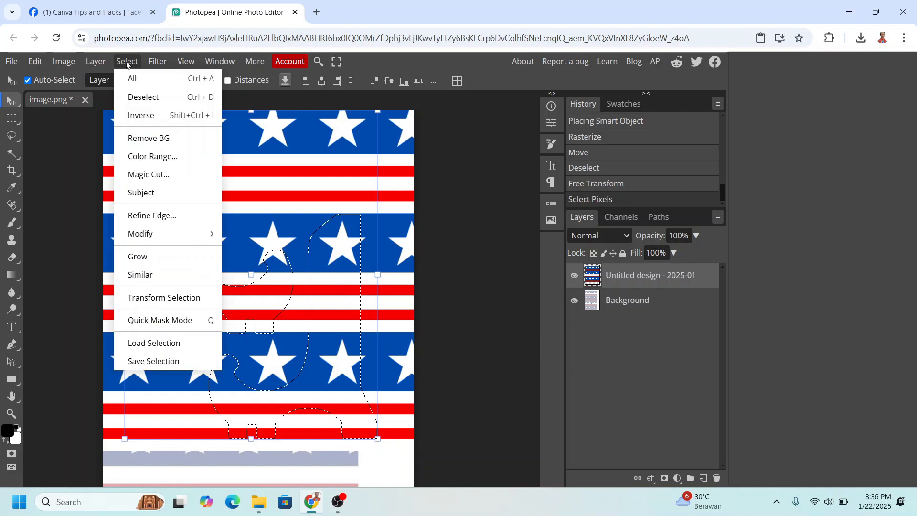
{"action": "left_click", "coordinate": [146, 121]}
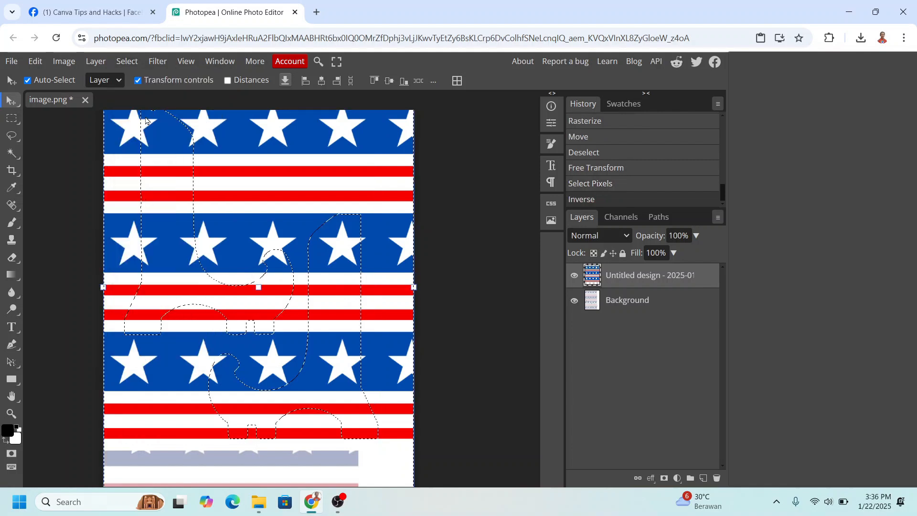
{"action": "key", "text": "Delete"}
{"action": "scroll", "coordinate": [252, 214], "scroll_direction": "up", "scroll_amount": 2}
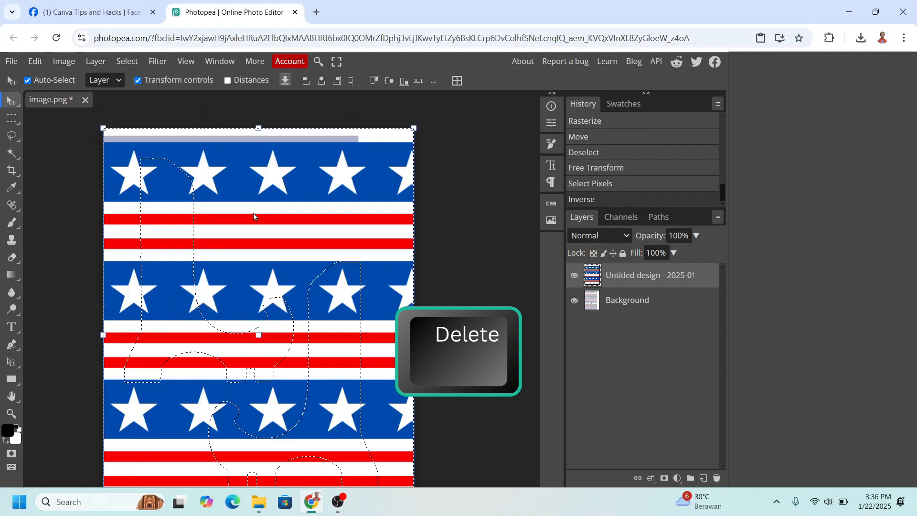
{"action": "key", "text": "Delete"}
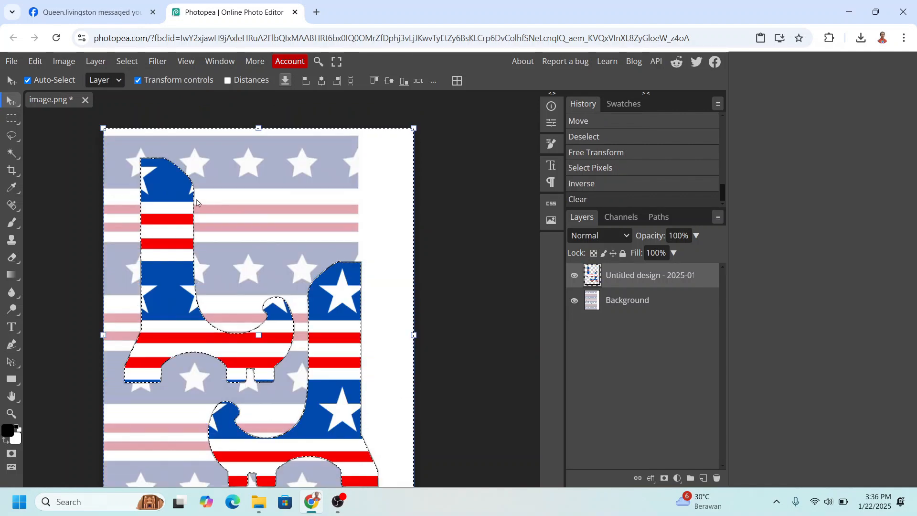
Step: Clear the selection and delete the Background layer
{"action": "left_click", "coordinate": [12, 120]}
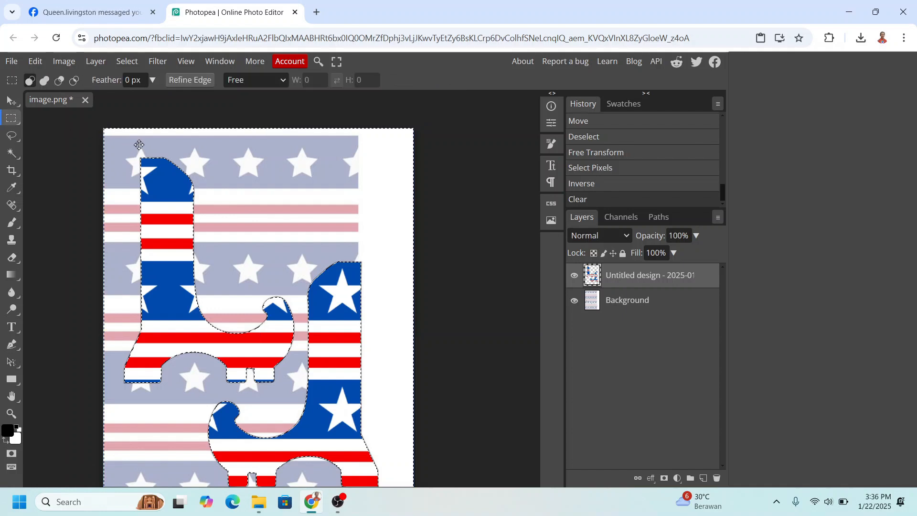
{"action": "left_click_drag", "start_coordinate": [111, 158], "coordinate": [136, 162]}
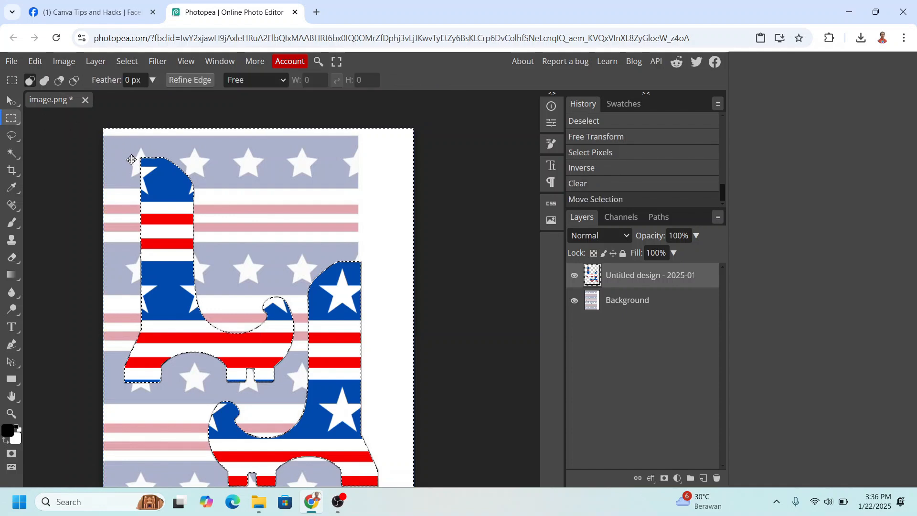
{"action": "key", "text": "ctrl+d"}
{"action": "left_click", "coordinate": [632, 305]}
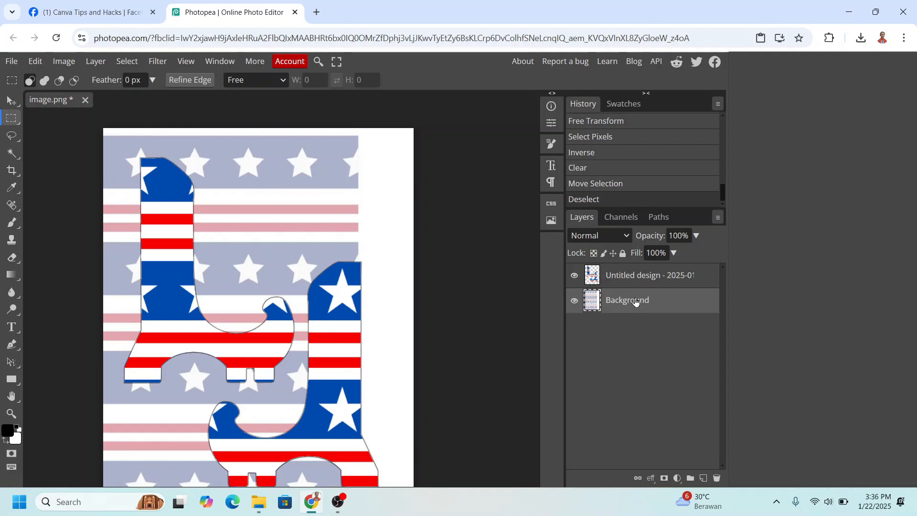
{"action": "left_click_drag", "start_coordinate": [643, 301], "coordinate": [720, 482]}
Step: Export the patterned stands as a PNG file named "image"
{"action": "scroll", "coordinate": [389, 301], "scroll_direction": "down", "scroll_amount": 2}
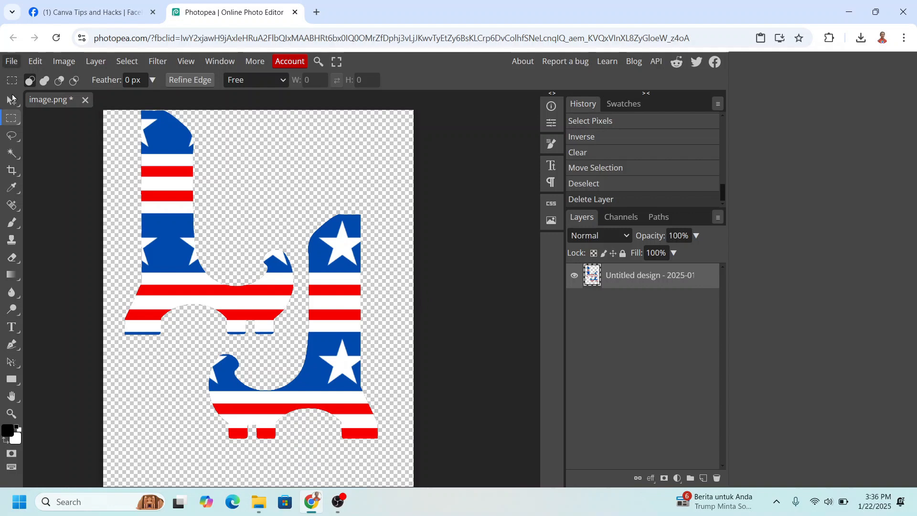
{"action": "left_click", "coordinate": [11, 102]}
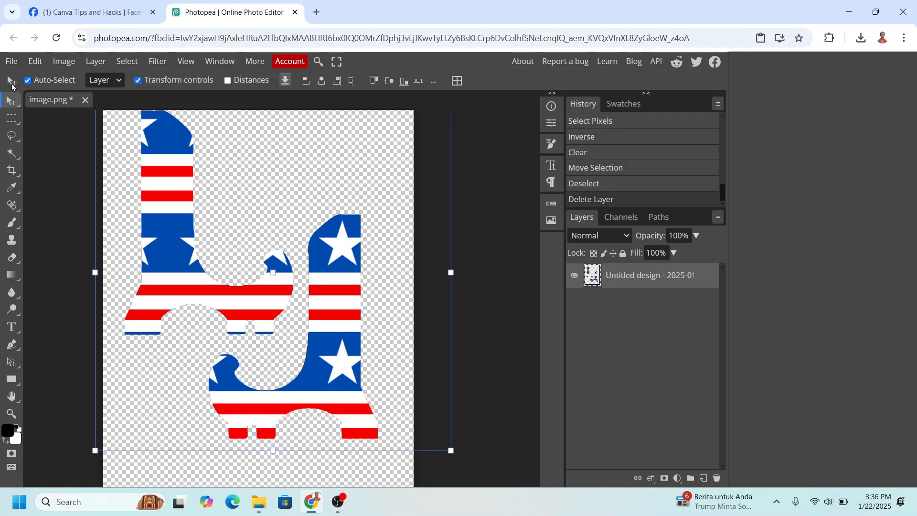
{"action": "left_click", "coordinate": [12, 62]}
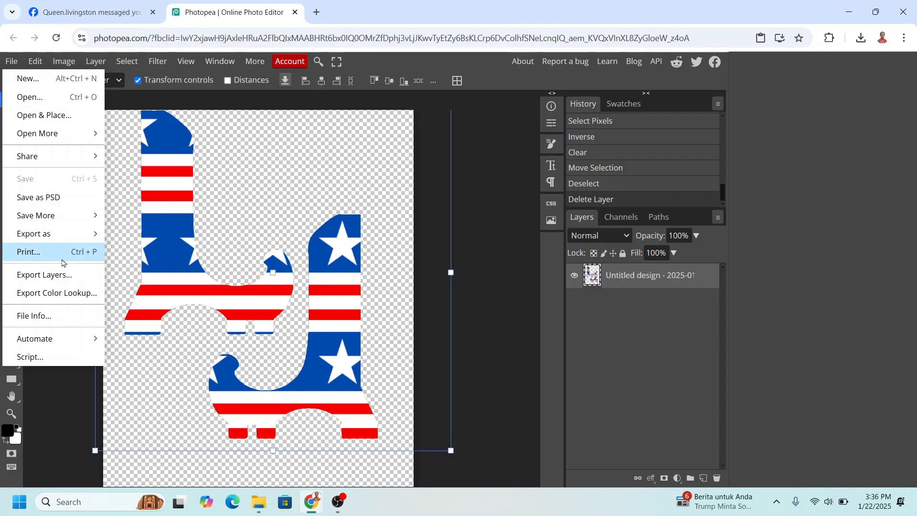
{"action": "mouse_move", "coordinate": [54, 235]}
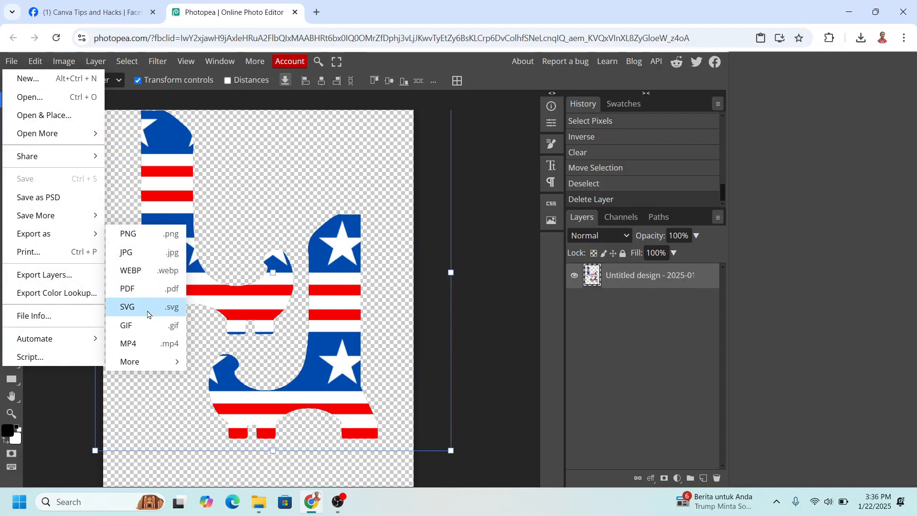
{"action": "left_click", "coordinate": [132, 235]}
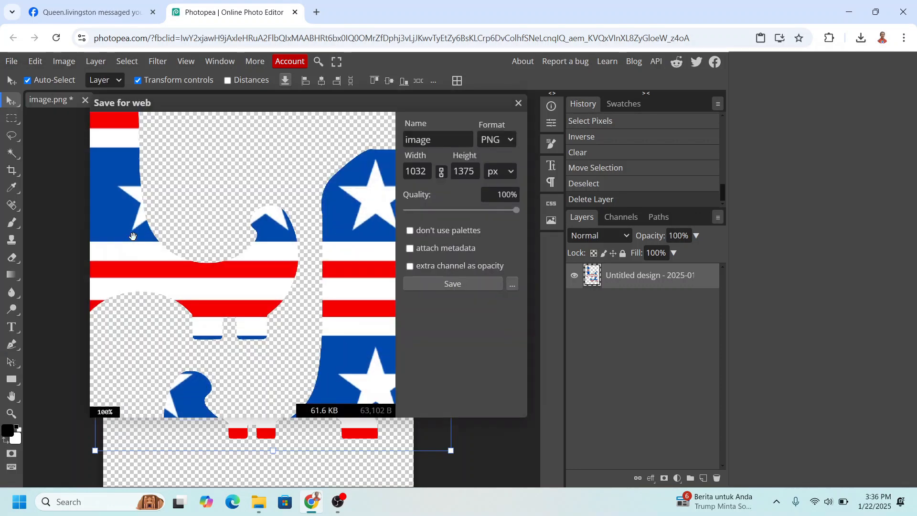
{"action": "left_click", "coordinate": [463, 282]}
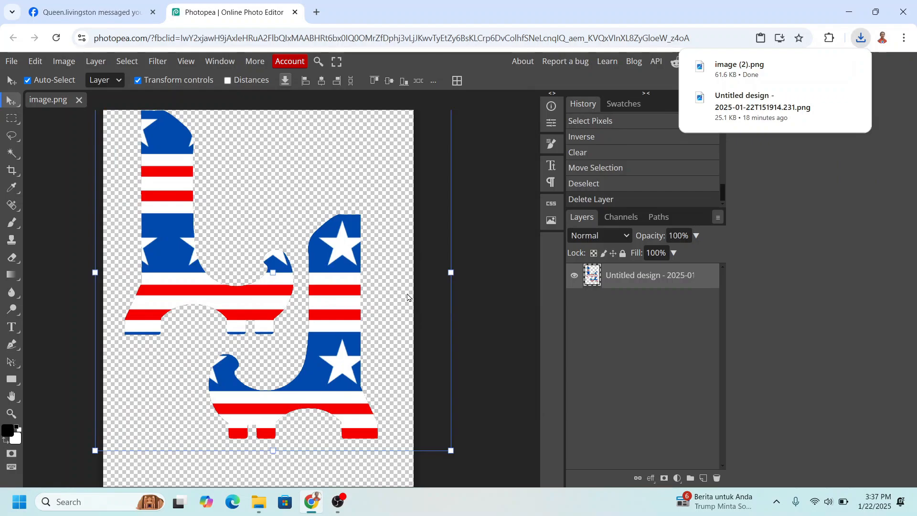